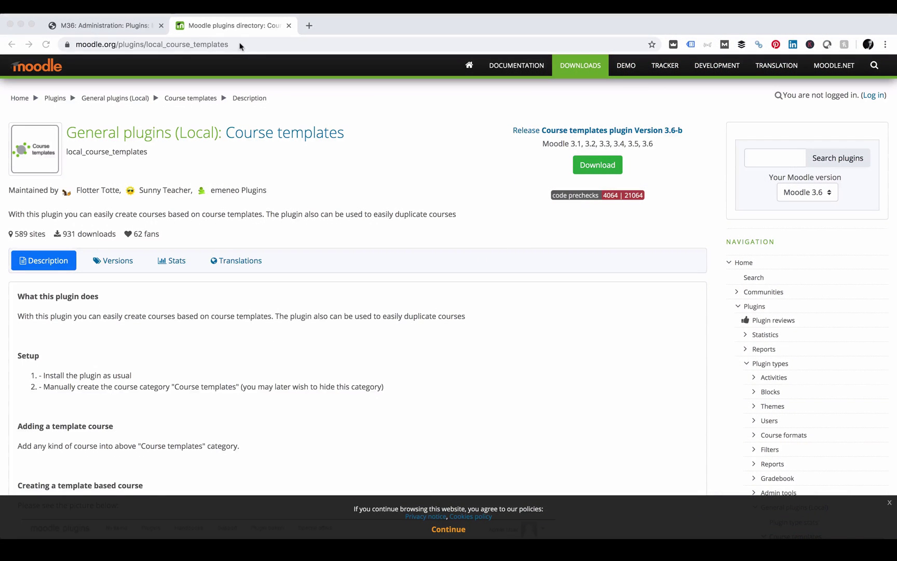
Review the Course templates plugin description, including its setup instructions, required category name and template usage picture.
{"action": "left_click", "coordinate": [240, 45]}
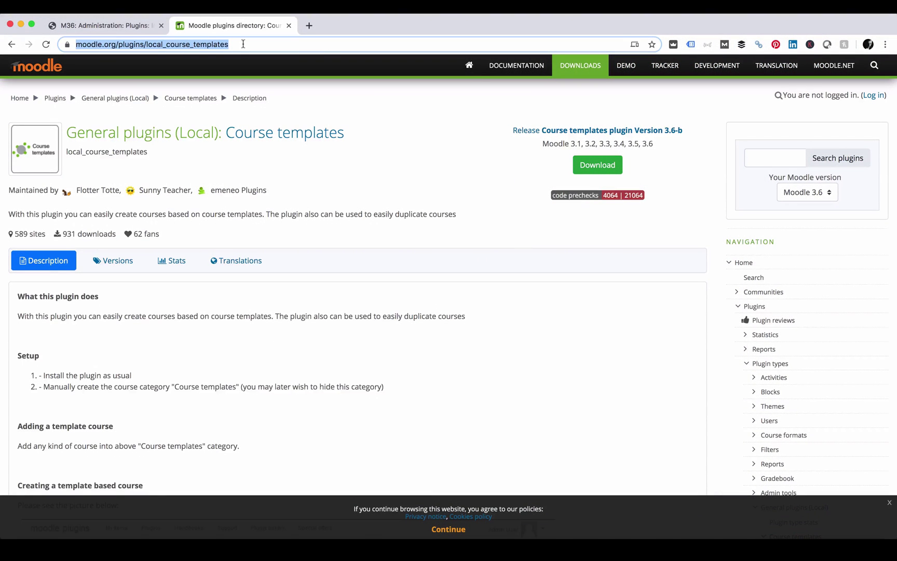
{"action": "left_click", "coordinate": [243, 44]}
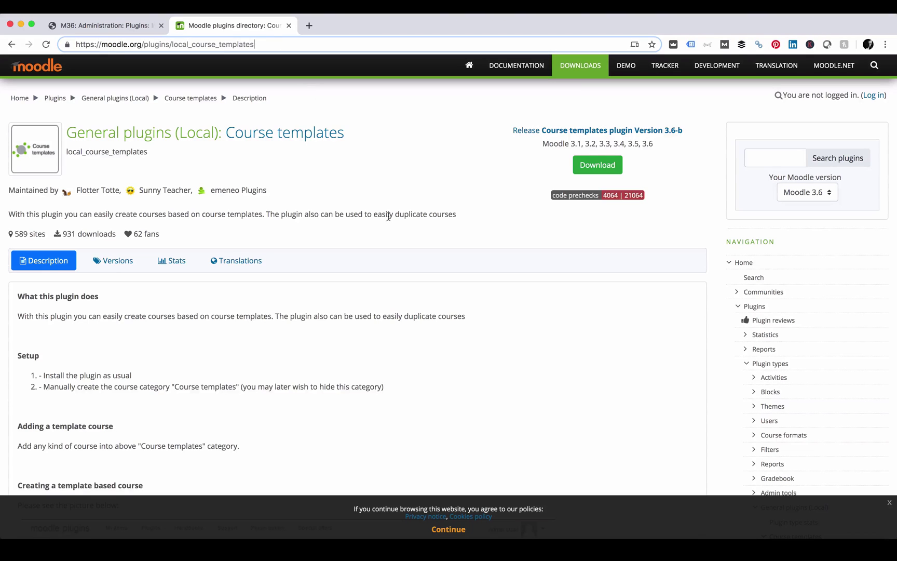
{"action": "scroll", "coordinate": [388, 216], "scroll_direction": "down", "scroll_amount": 4}
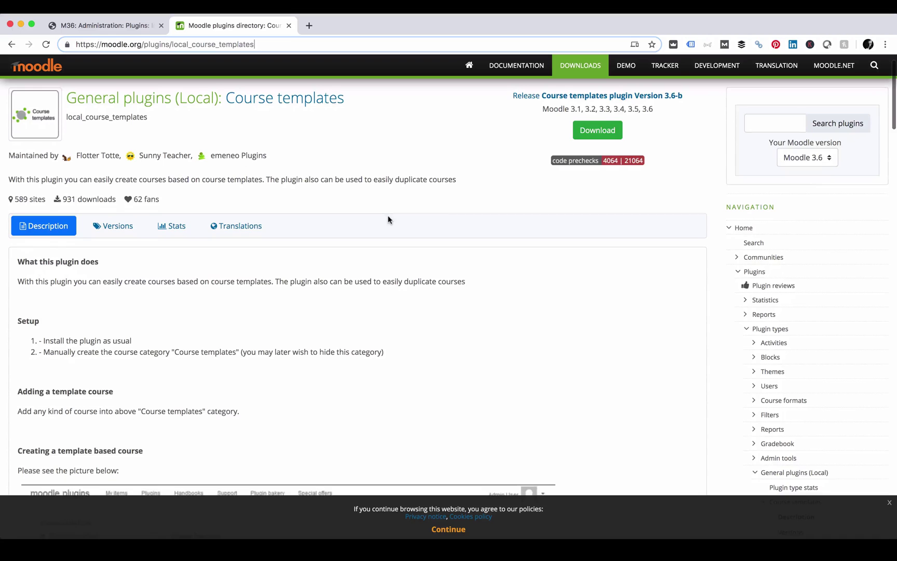
{"action": "scroll", "coordinate": [388, 219], "scroll_direction": "down", "scroll_amount": 10}
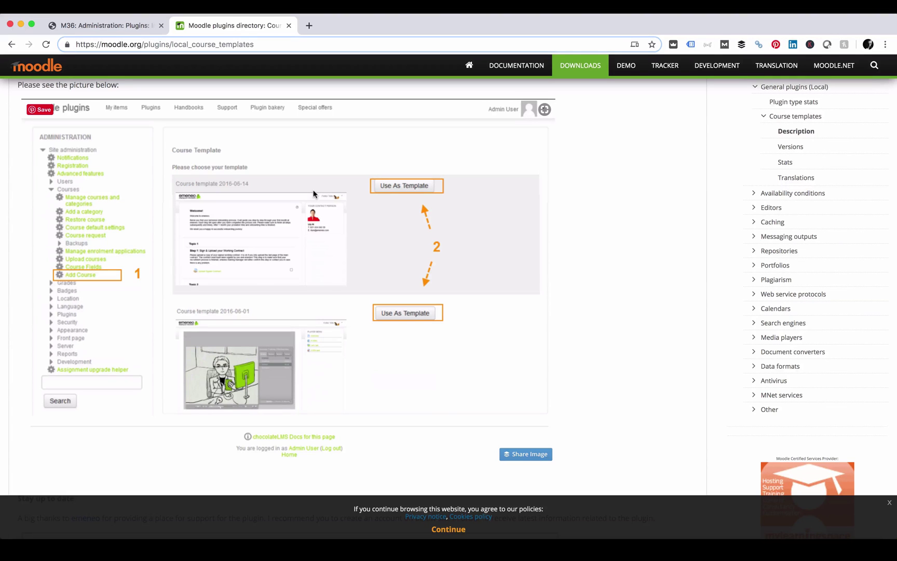
{"action": "scroll", "coordinate": [313, 193], "scroll_direction": "up", "scroll_amount": 5}
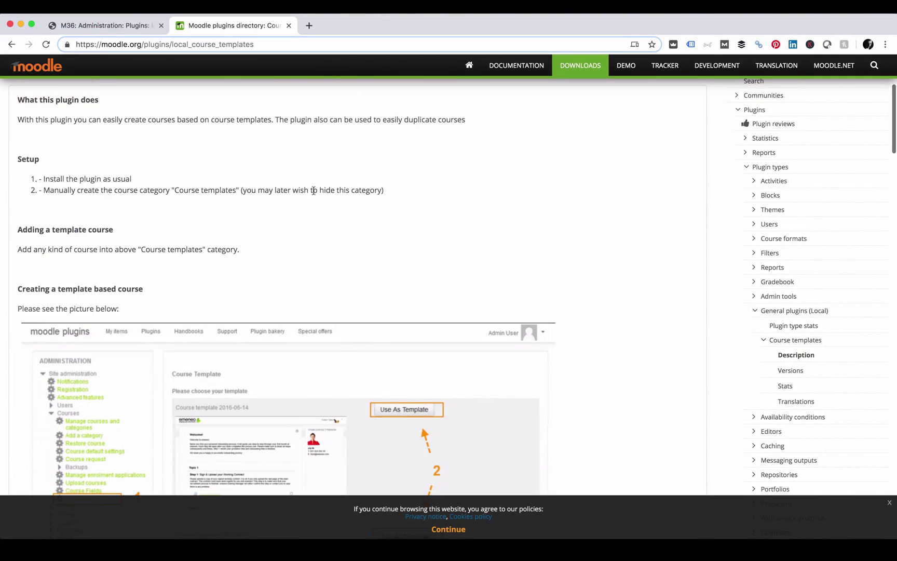
{"action": "left_click_drag", "start_coordinate": [175, 189], "coordinate": [235, 186]}
{"action": "left_click", "coordinate": [449, 226]}
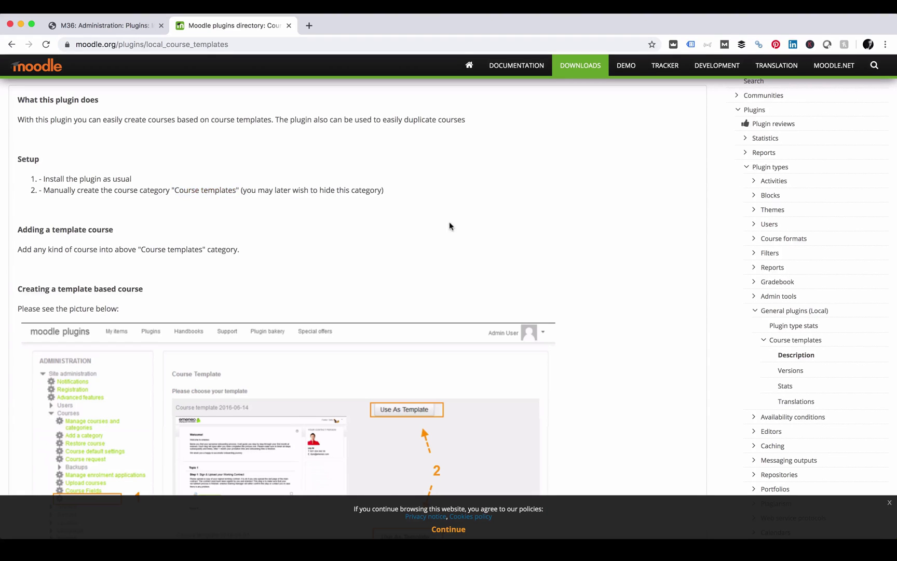
Download the Course templates plugin and add its ZIP package to the local Moodle site's plugin installer.
{"action": "scroll", "coordinate": [449, 227], "scroll_direction": "up", "scroll_amount": 5}
{"action": "left_click", "coordinate": [598, 165]}
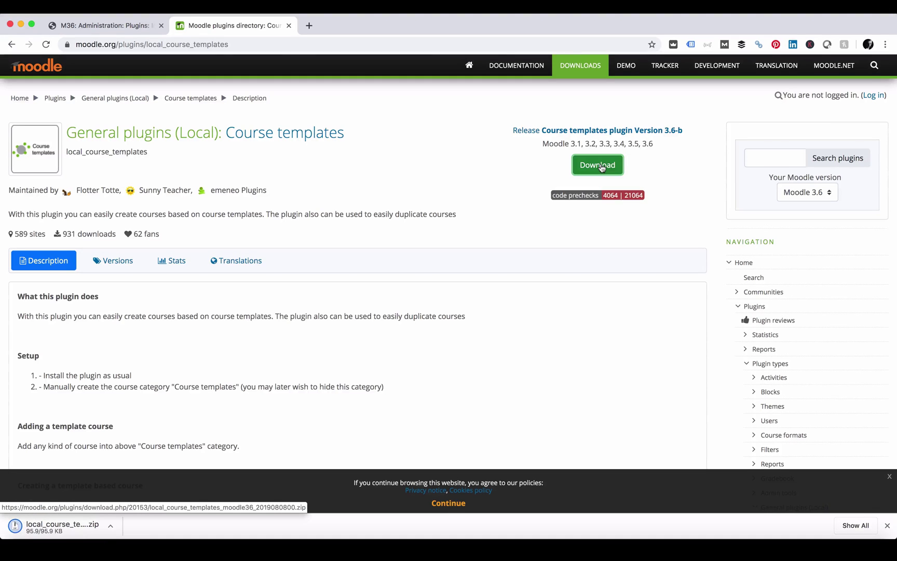
{"action": "left_click", "coordinate": [101, 25]}
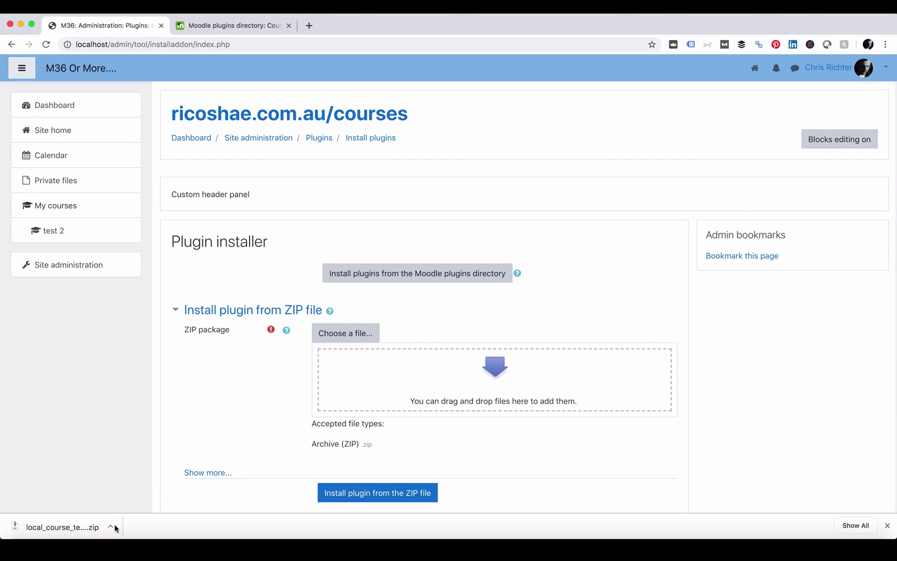
{"action": "left_click_drag", "start_coordinate": [115, 528], "coordinate": [388, 375]}
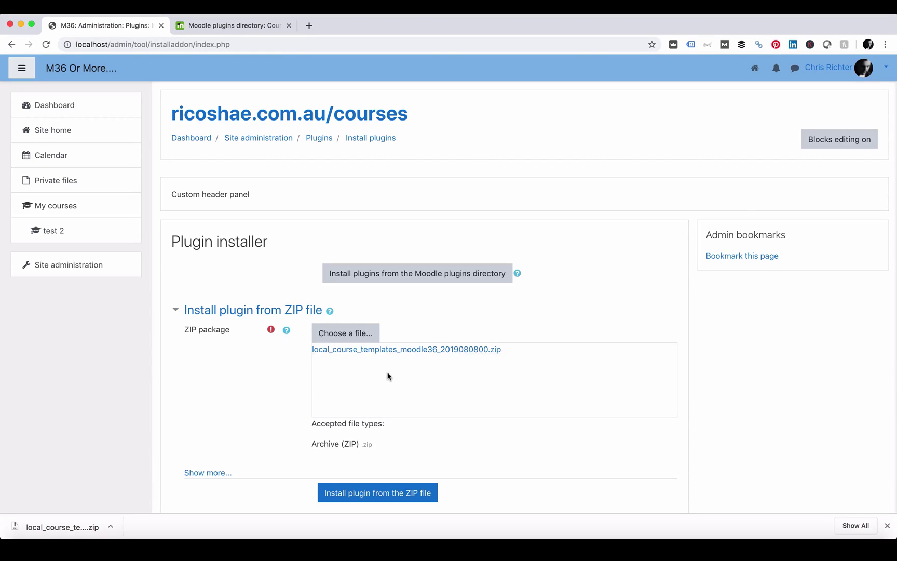
Install the Course templates plugin from the ZIP file, continuing through validation and the following installation page.
{"action": "left_click", "coordinate": [361, 497]}
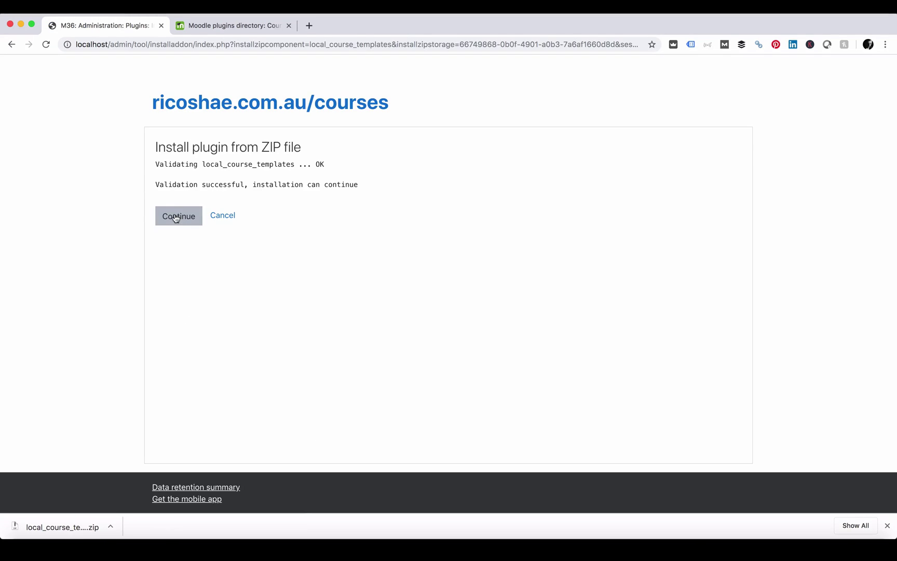
{"action": "left_click", "coordinate": [176, 218]}
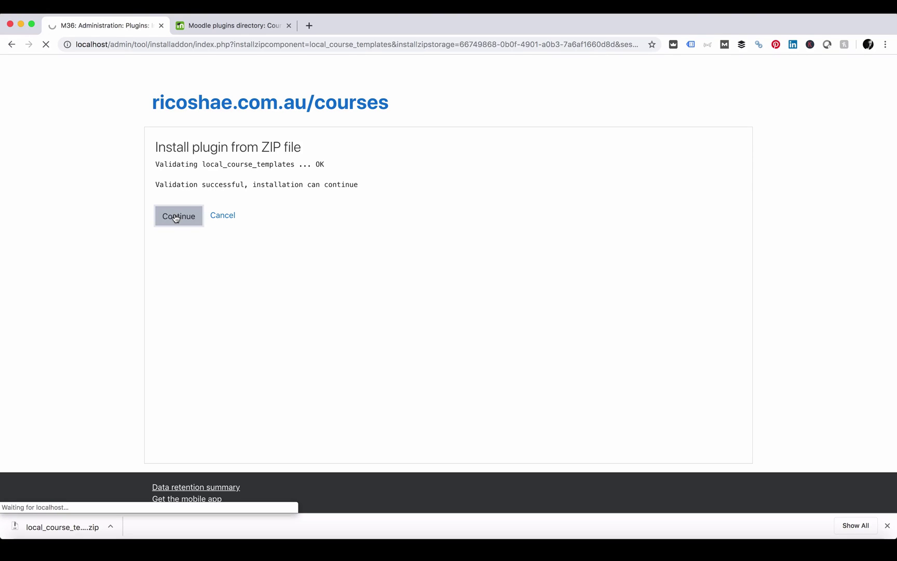
{"action": "left_click", "coordinate": [447, 219]}
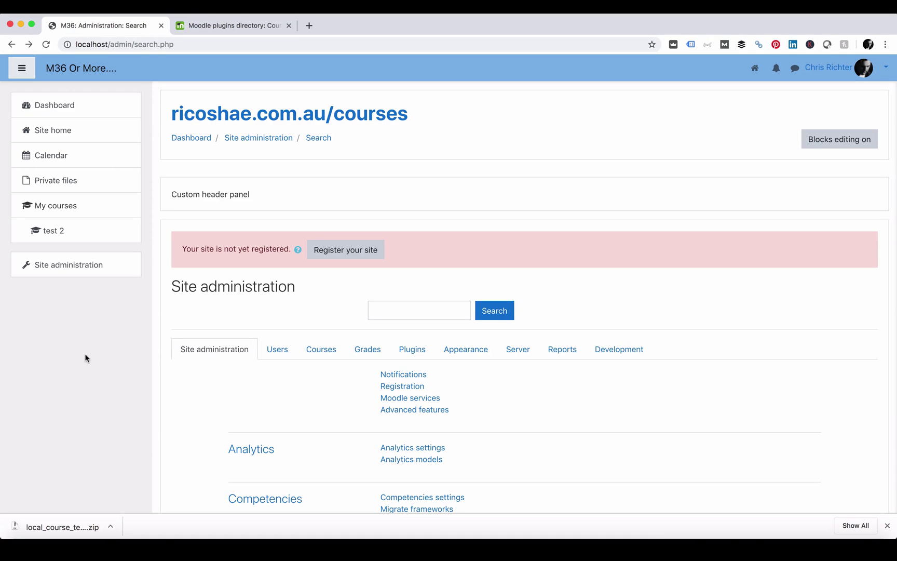
Create a course category named "Course templates" under the Top parent category.
{"action": "left_click", "coordinate": [321, 351]}
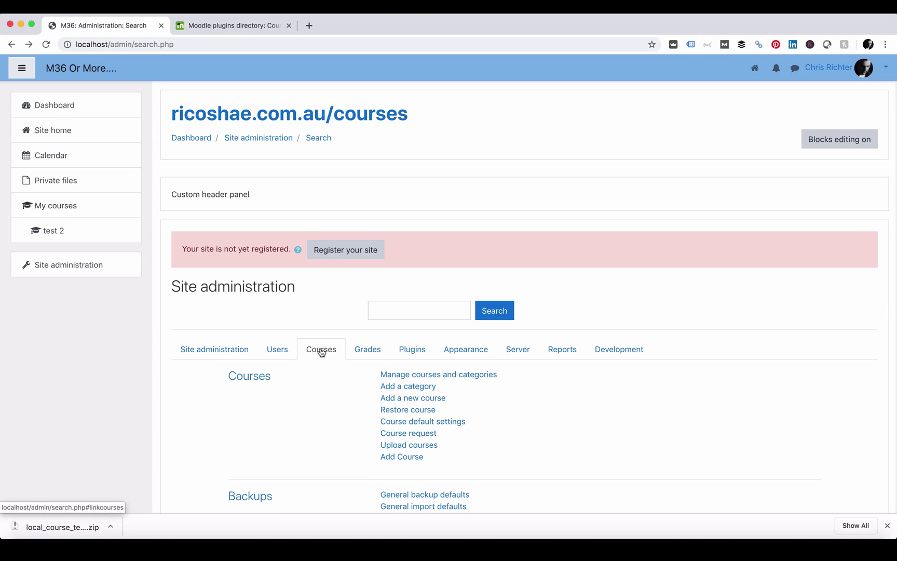
{"action": "left_click", "coordinate": [395, 388]}
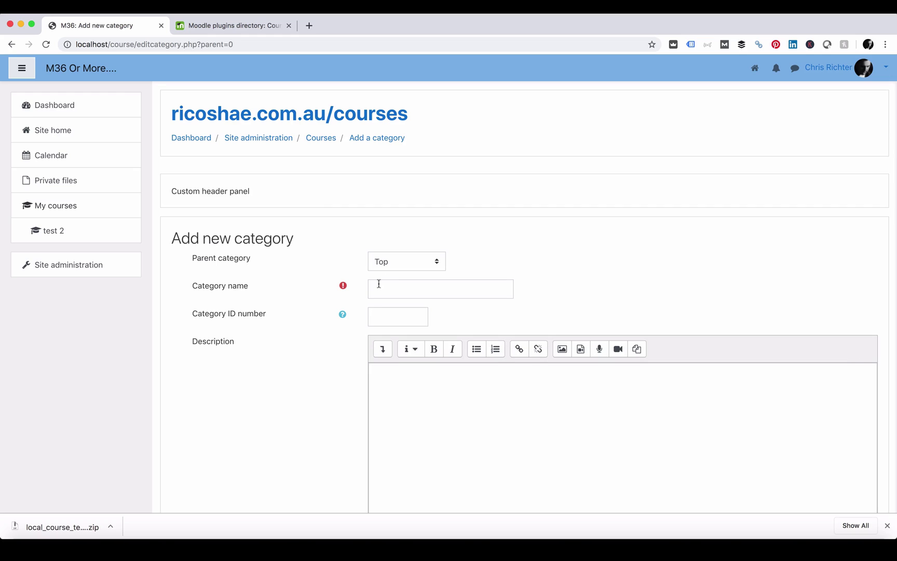
{"action": "left_click", "coordinate": [391, 284]}
{"action": "type", "text": "Course templates"}
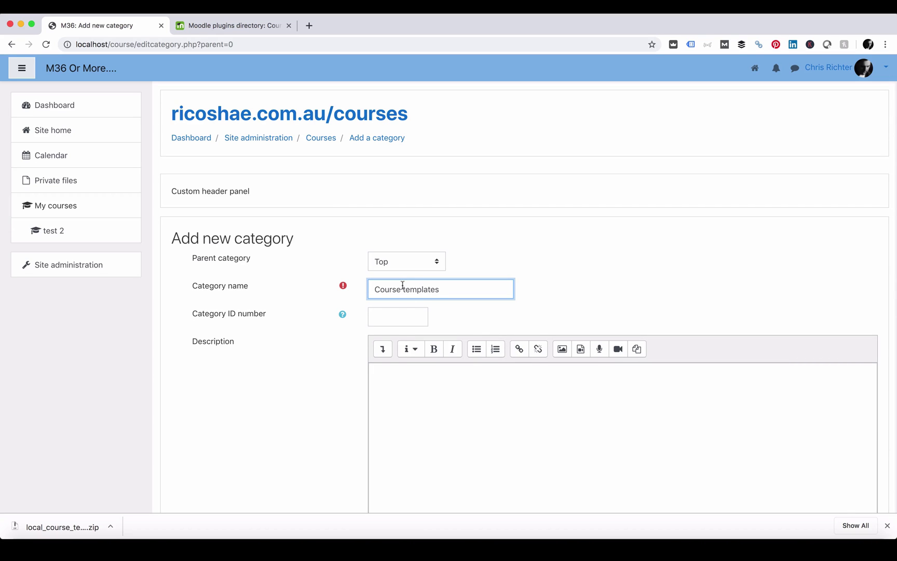
{"action": "scroll", "coordinate": [334, 349], "scroll_direction": "down", "scroll_amount": 5}
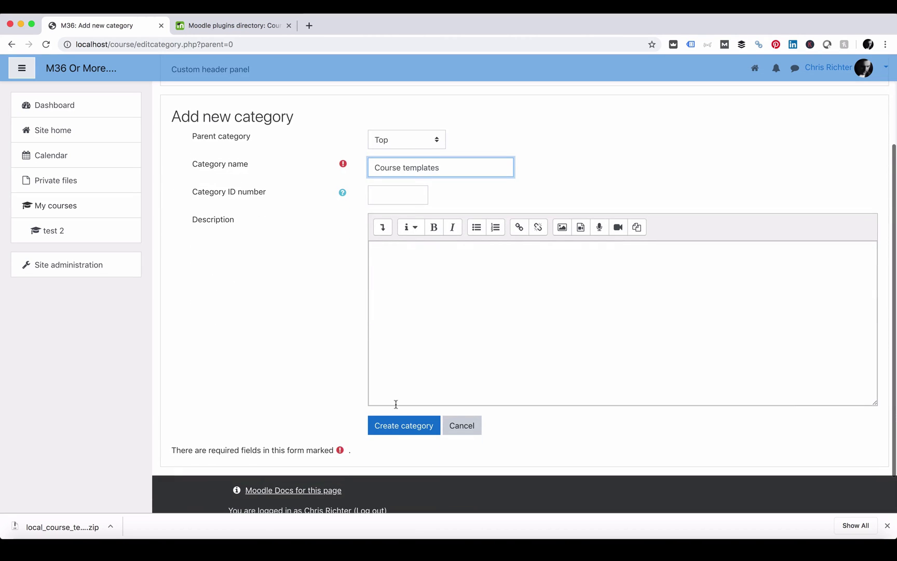
{"action": "left_click", "coordinate": [387, 431]}
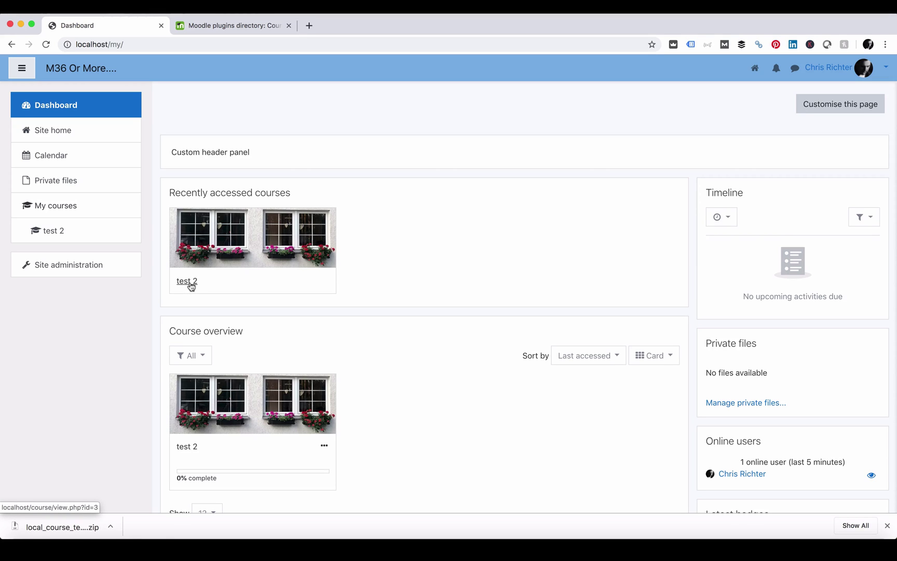
Change the course category of "test 2" to Course templates and save the course settings.
{"action": "left_click", "coordinate": [188, 281]}
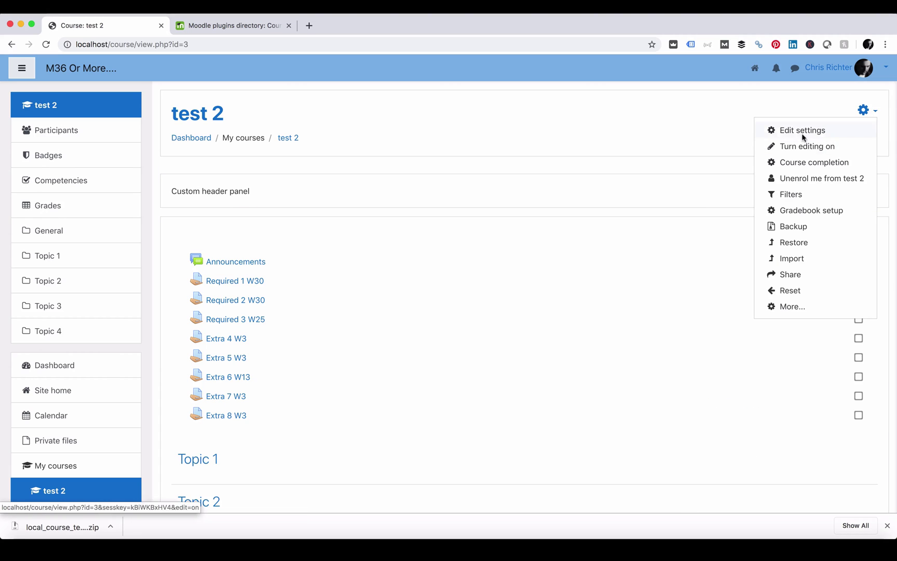
{"action": "left_click", "coordinate": [802, 129]}
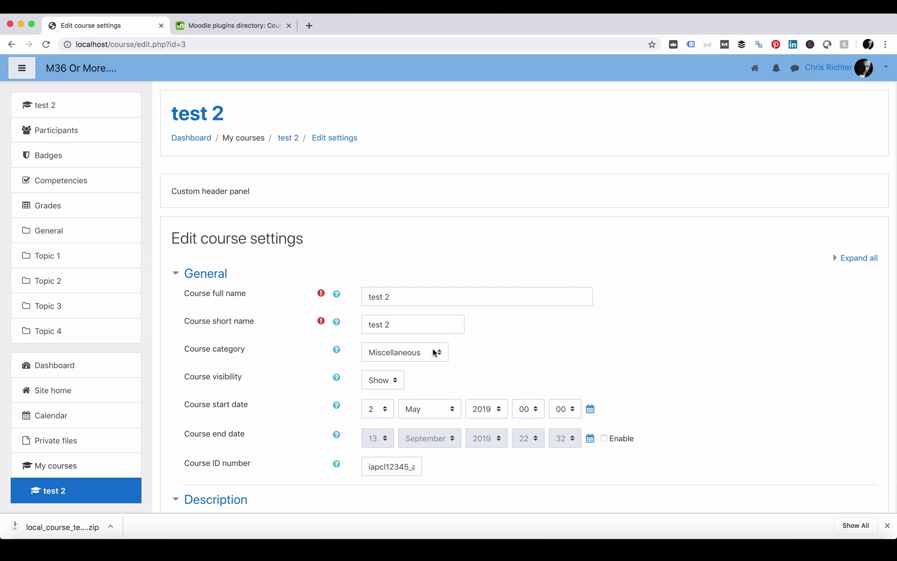
{"action": "left_click", "coordinate": [435, 352]}
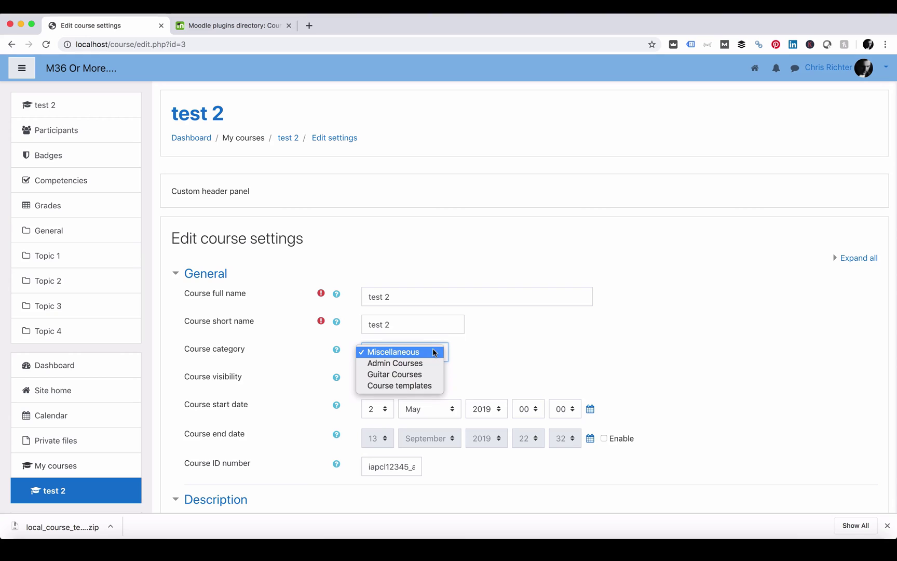
{"action": "left_click", "coordinate": [410, 386]}
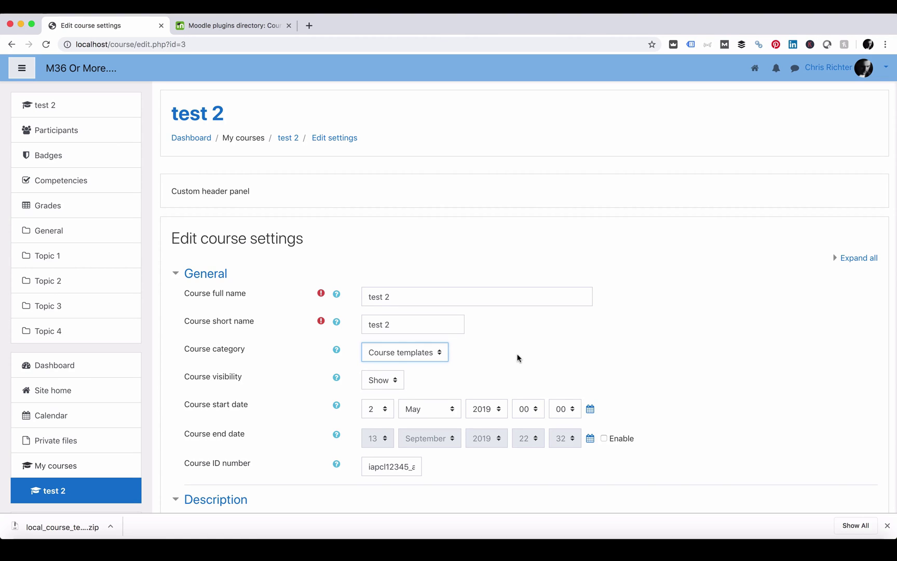
{"action": "scroll", "coordinate": [516, 356], "scroll_direction": "down", "scroll_amount": 15}
{"action": "left_click", "coordinate": [408, 383]}
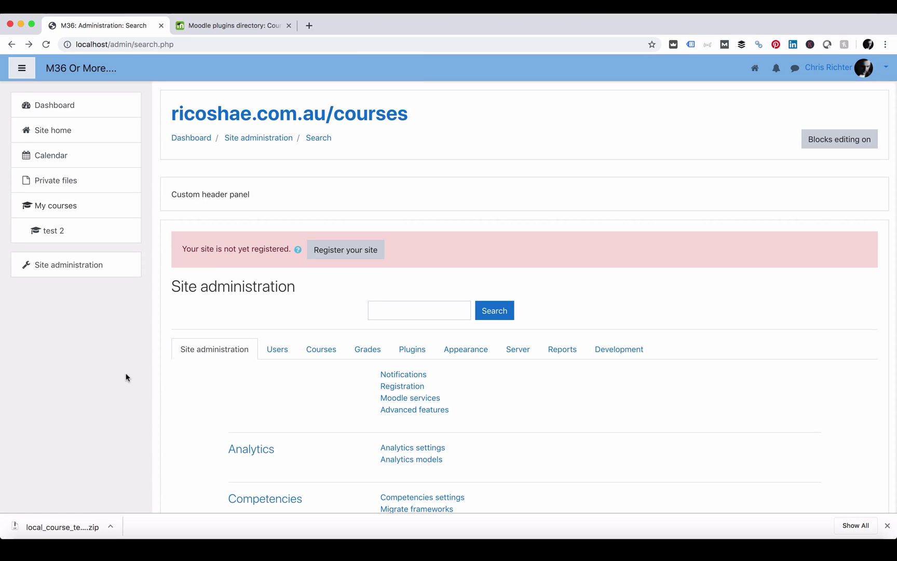
Start adding a course through the Course templates plugin in site administration, using "test 2" as the template.
{"action": "left_click", "coordinate": [319, 351]}
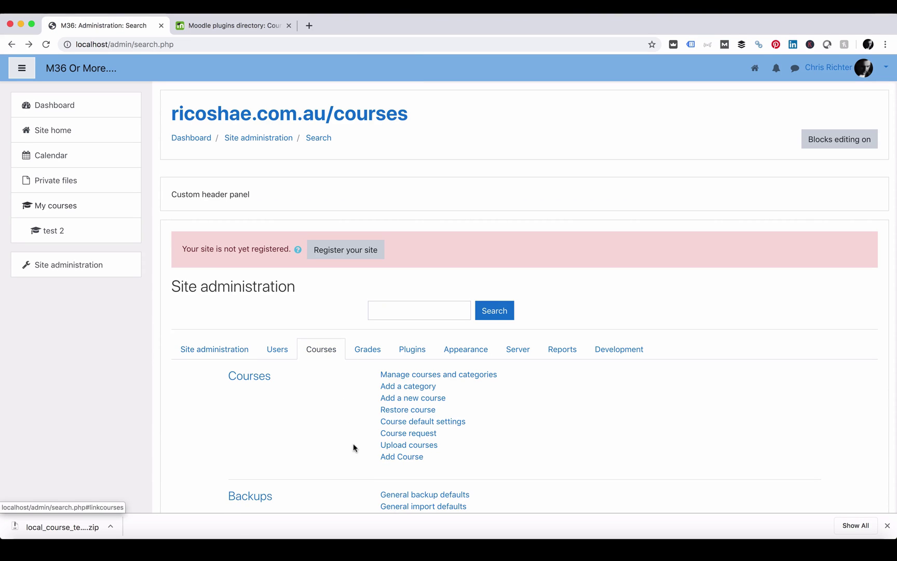
{"action": "left_click", "coordinate": [399, 460]}
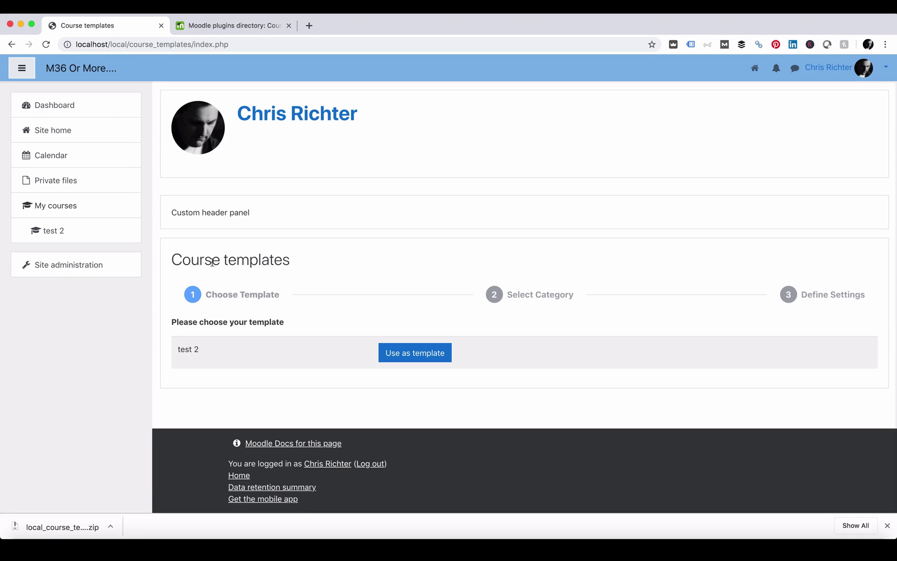
{"action": "left_click_drag", "start_coordinate": [172, 257], "coordinate": [290, 258]}
{"action": "left_click", "coordinate": [341, 311]}
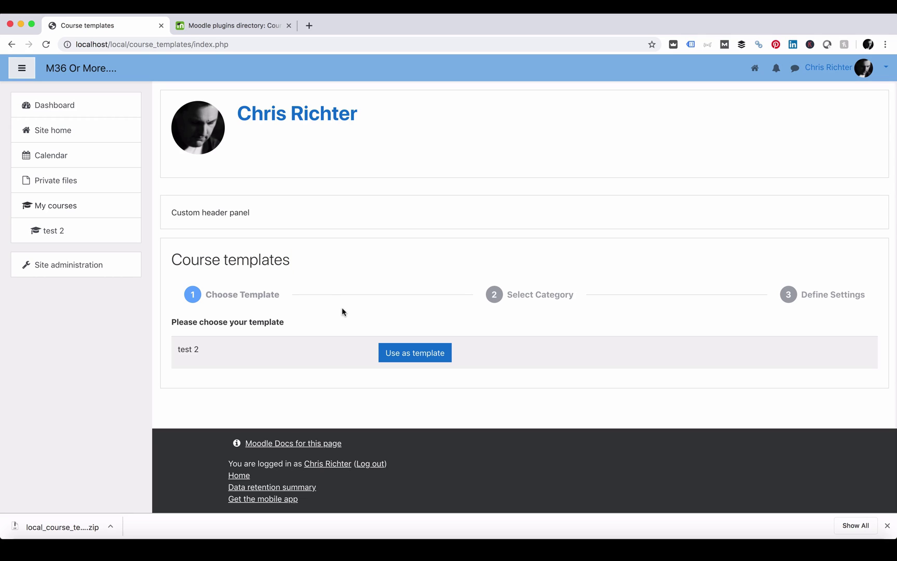
{"action": "double_click", "coordinate": [187, 349]}
{"action": "left_click", "coordinate": [290, 316]}
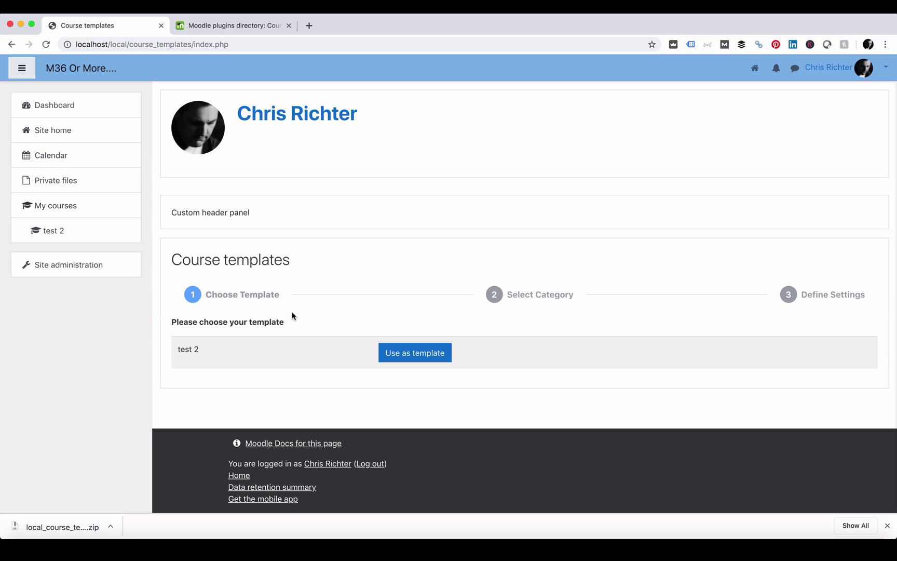
{"action": "left_click", "coordinate": [418, 358]}
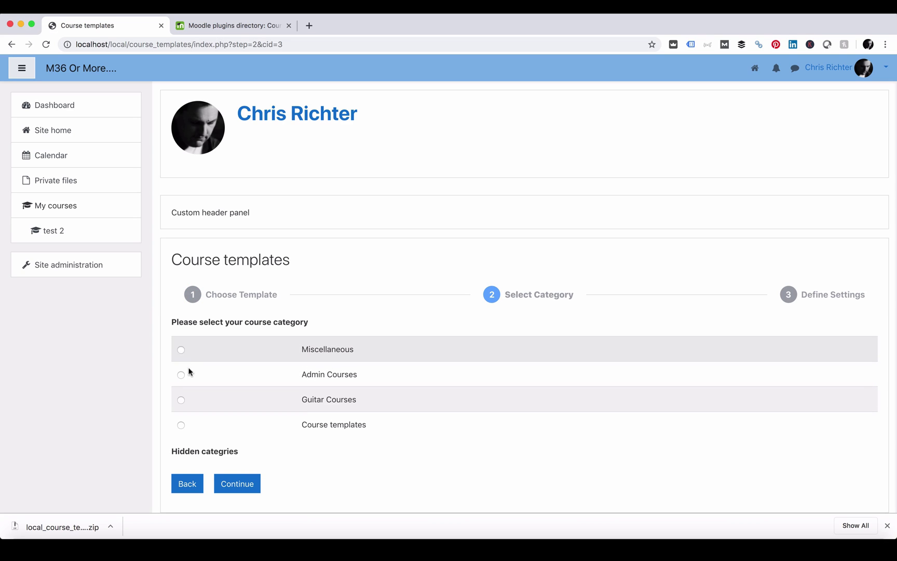
Select Admin Courses as the category for the new course and continue to its settings.
{"action": "left_click", "coordinate": [181, 375]}
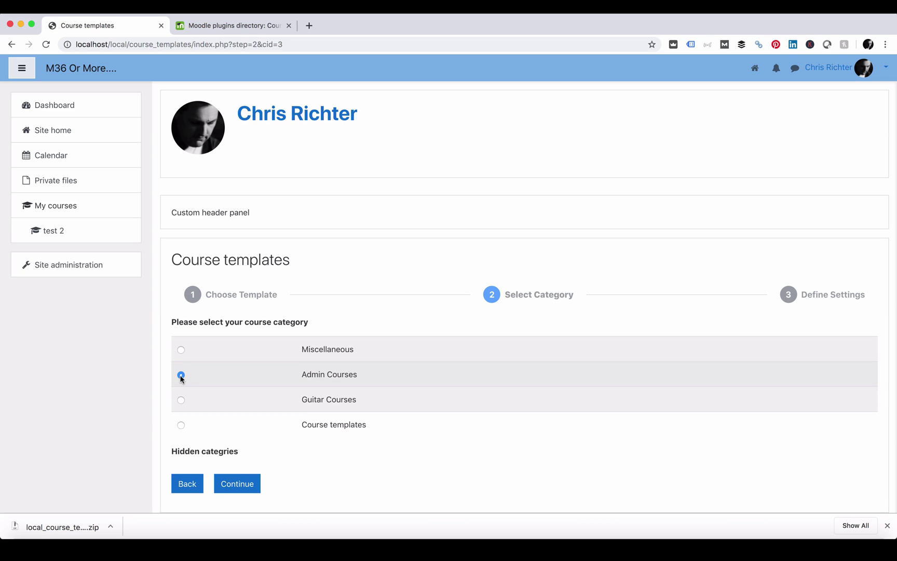
{"action": "scroll", "coordinate": [386, 466], "scroll_direction": "down", "scroll_amount": 3}
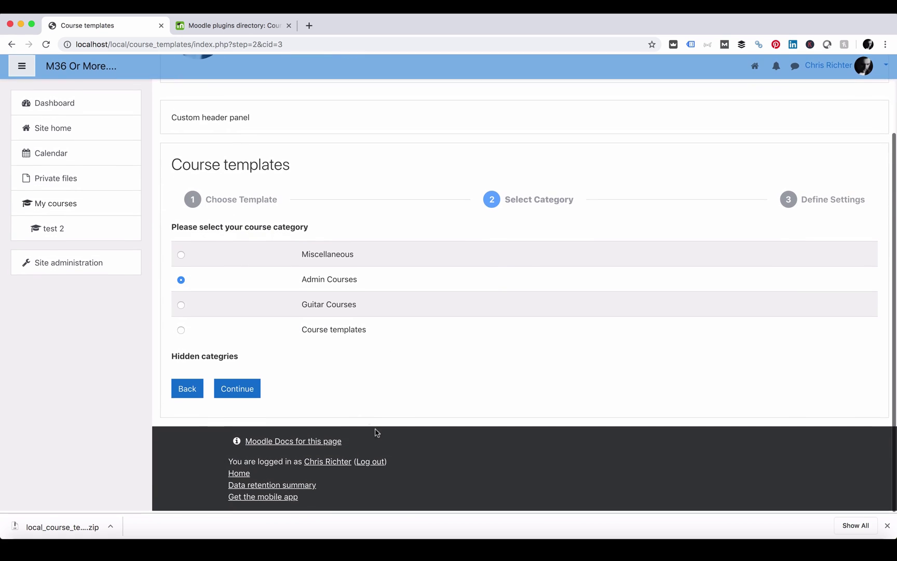
{"action": "left_click", "coordinate": [242, 392]}
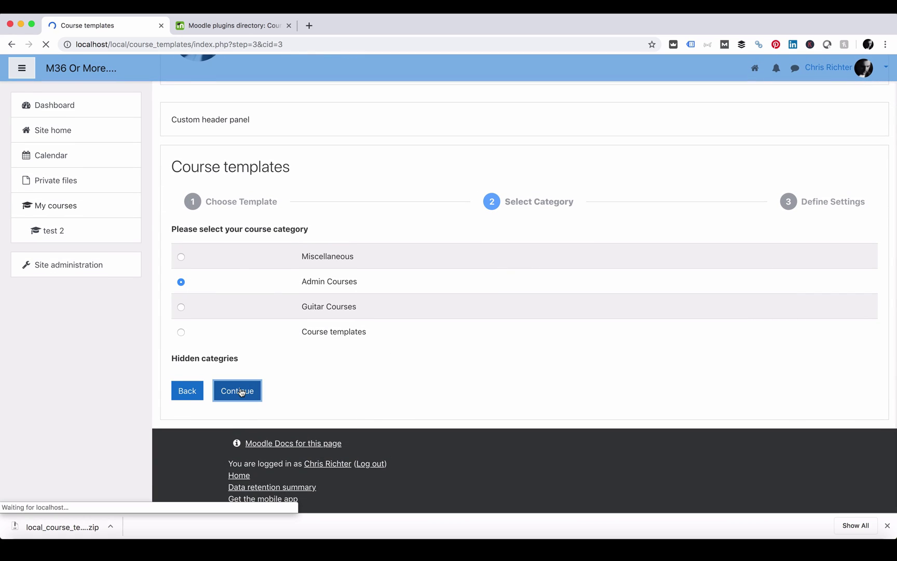
Name the new course "Test 2 (B)" with the short name "T2B" and create it.
{"action": "left_click", "coordinate": [505, 349]}
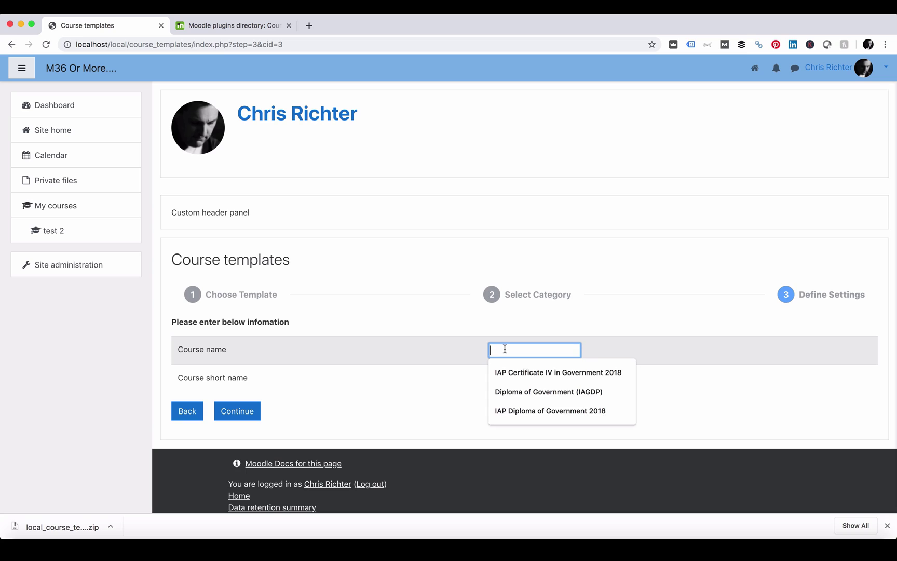
{"action": "type", "text": "Test 2"}
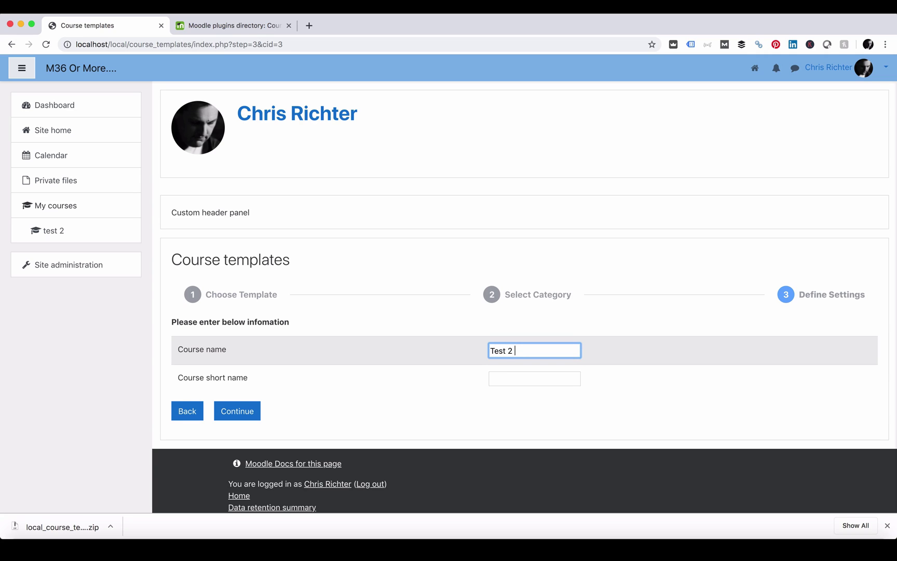
{"action": "type", "text": "(B)"}
{"action": "left_click", "coordinate": [501, 376]}
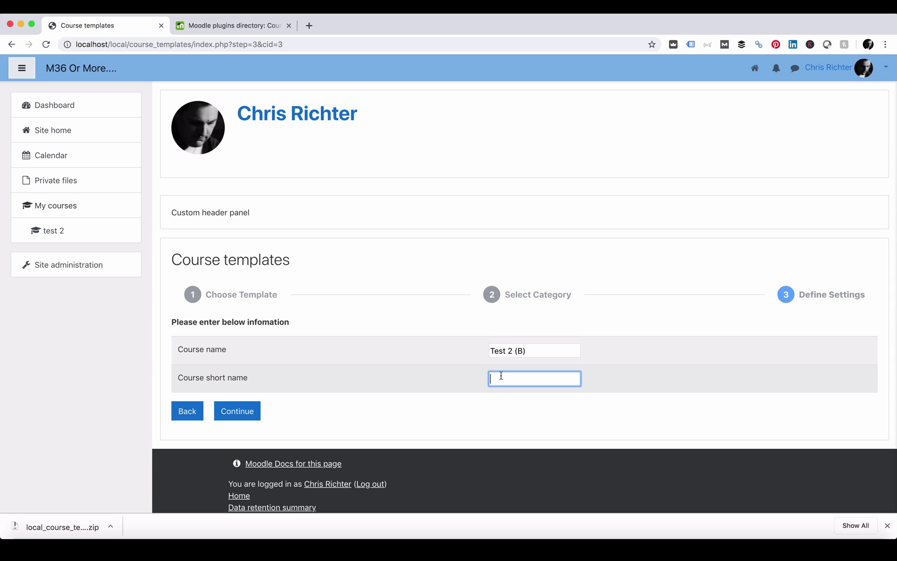
{"action": "type", "text": "T2B"}
{"action": "left_click", "coordinate": [247, 413]}
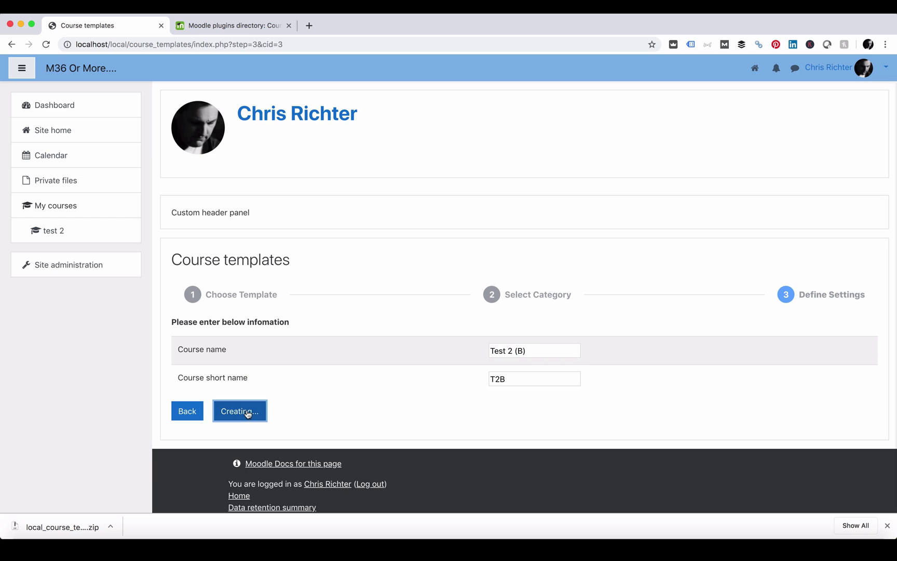